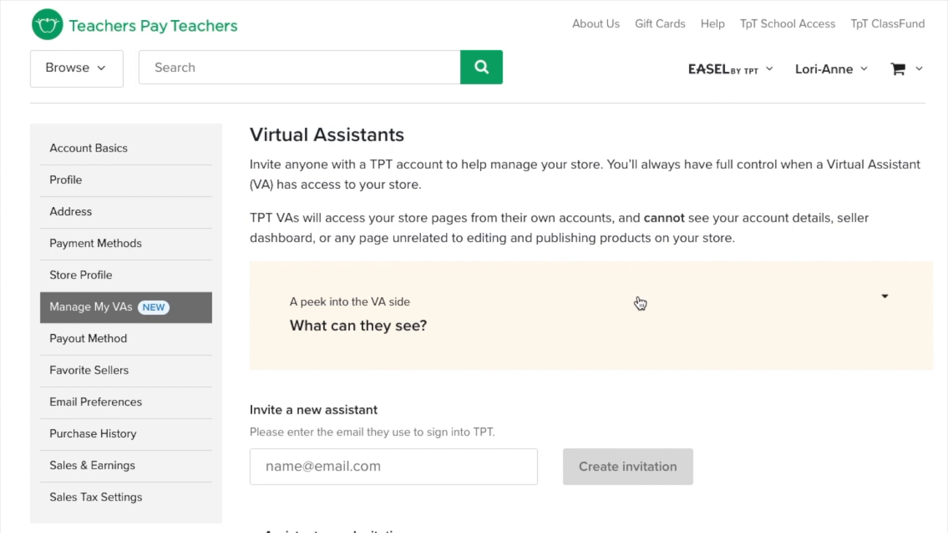
# Expand the preview of what virtual assistants can see, go through all its slides, and examine the assistant invitation section
pyautogui.click(886, 300)
pyautogui.scroll(-1, 542, 530)
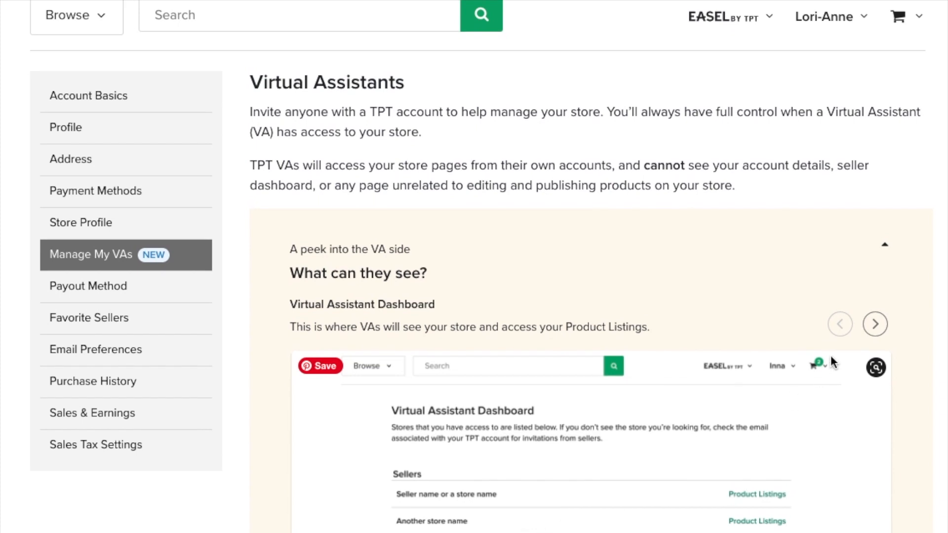
pyautogui.click(875, 326)
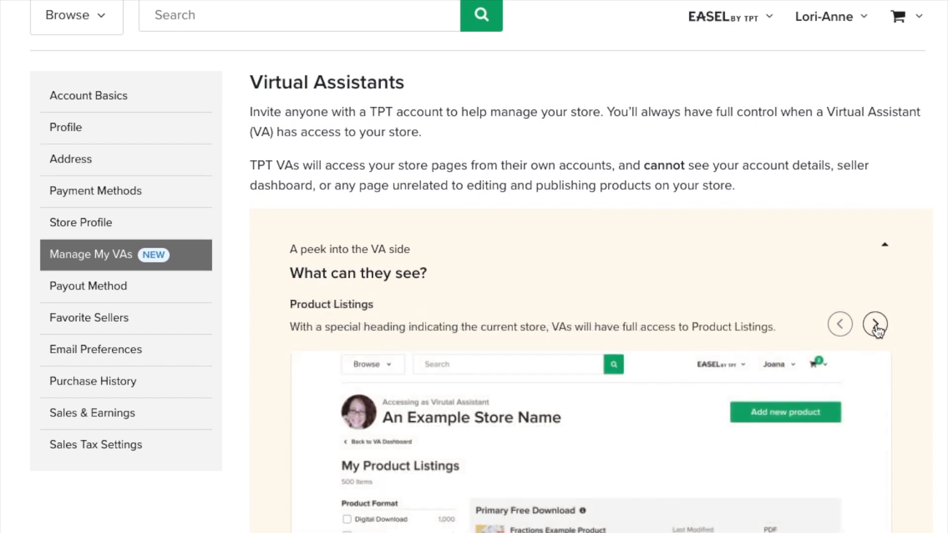
pyautogui.click(875, 325)
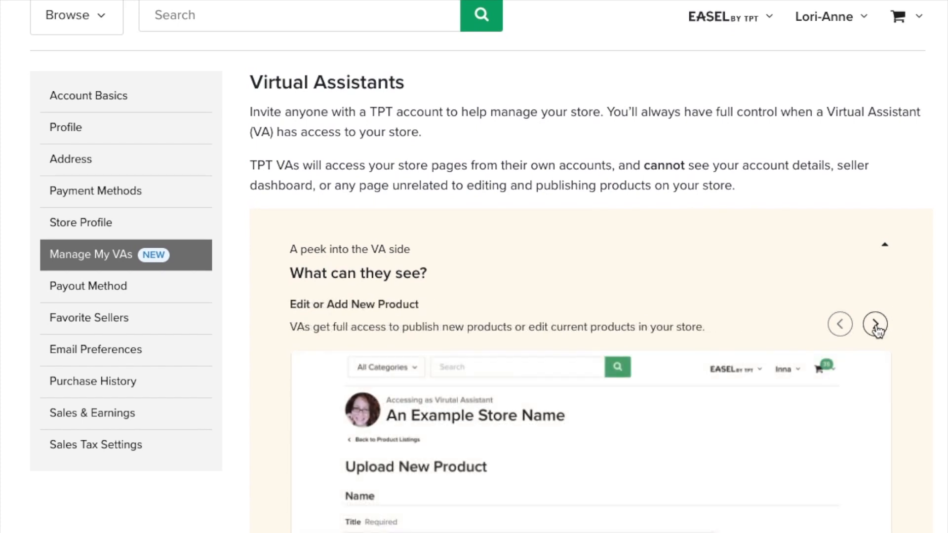
pyautogui.click(875, 325)
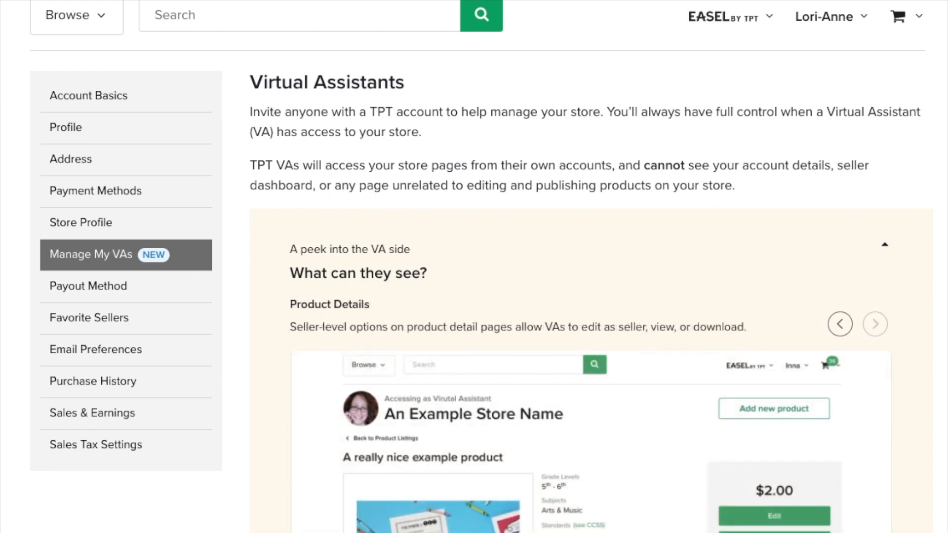
pyautogui.scroll(1, 529, 383)
pyautogui.scroll(-2, 528, 383)
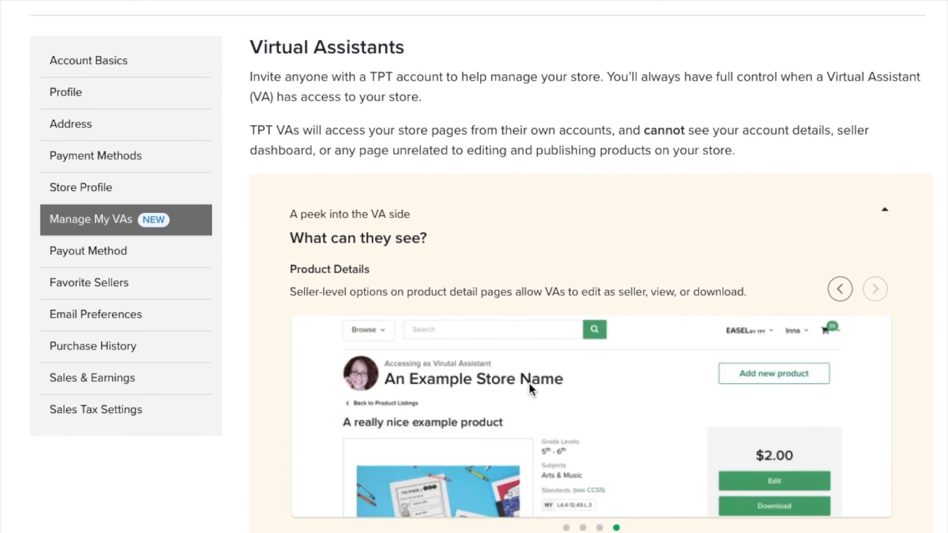
pyautogui.scroll(-5, 490, 510)
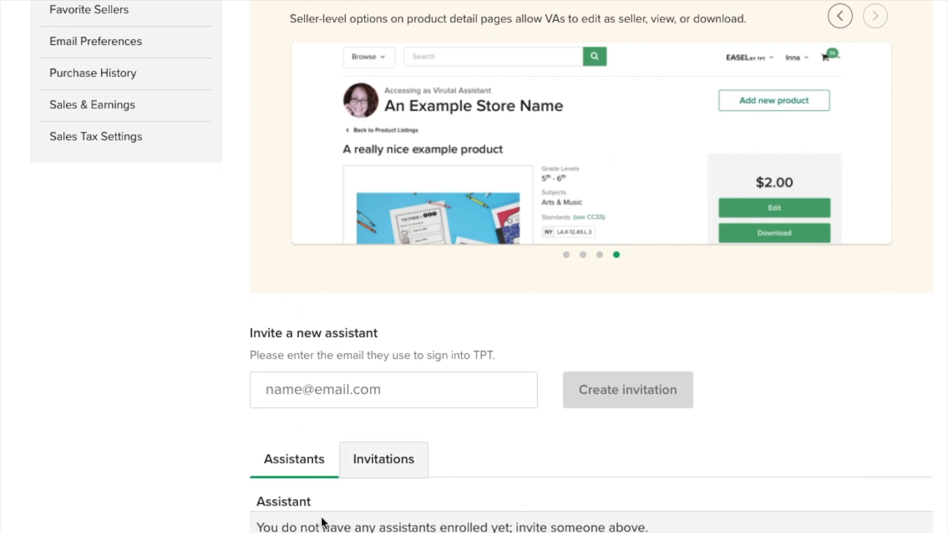
# Go to the VA Dashboard and open the product listings of the seller's store listed there
pyautogui.scroll(7, 462, 510)
pyautogui.click(823, 68)
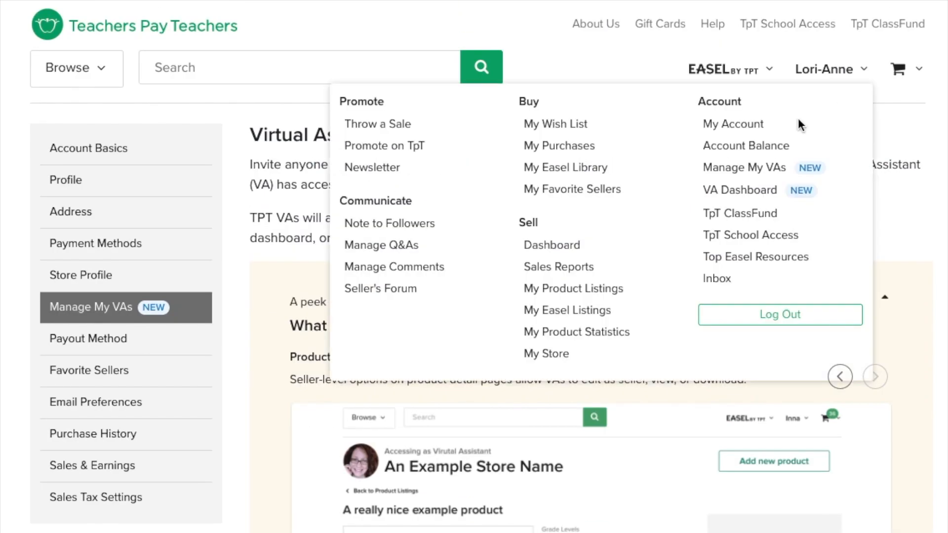
pyautogui.click(730, 191)
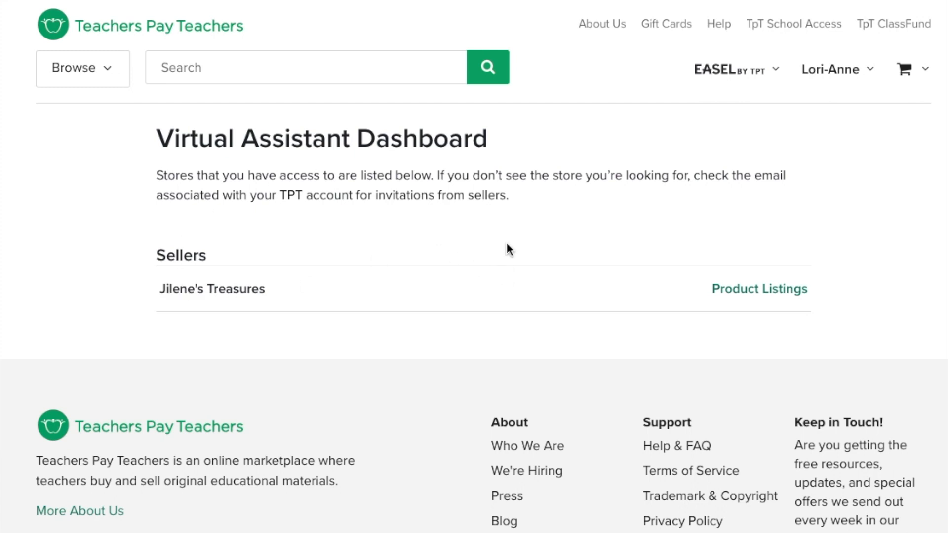
pyautogui.click(745, 291)
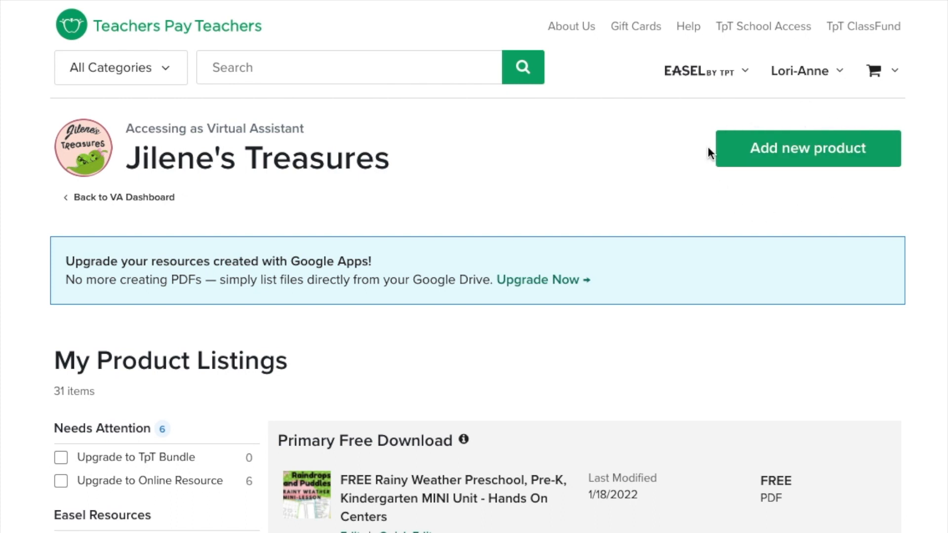
# Open the FREE Rainy Weather product for full editing and examine the form's product status, copyright, education standards and category sections
pyautogui.scroll(-5, 812, 192)
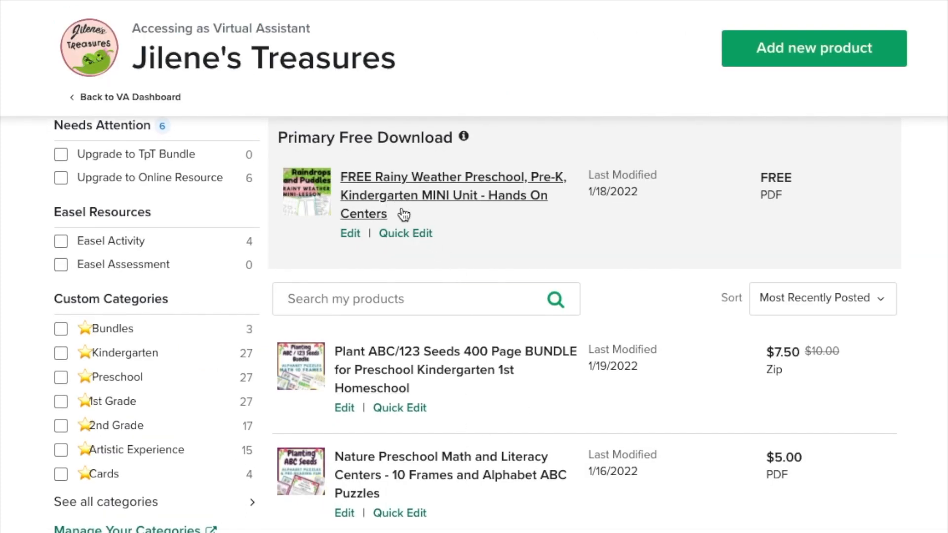
pyautogui.click(350, 235)
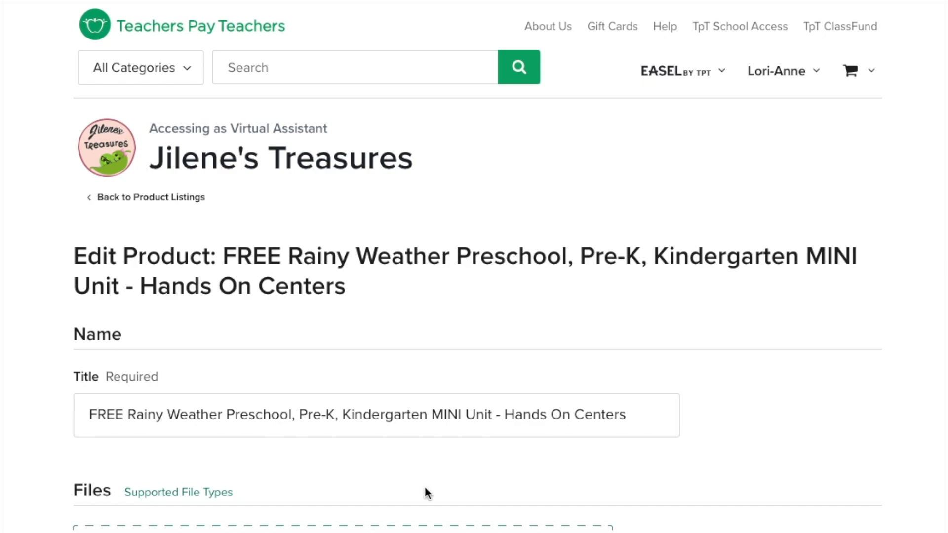
pyautogui.scroll(-15, 425, 487)
pyautogui.scroll(-10, 425, 487)
pyautogui.scroll(5, 425, 486)
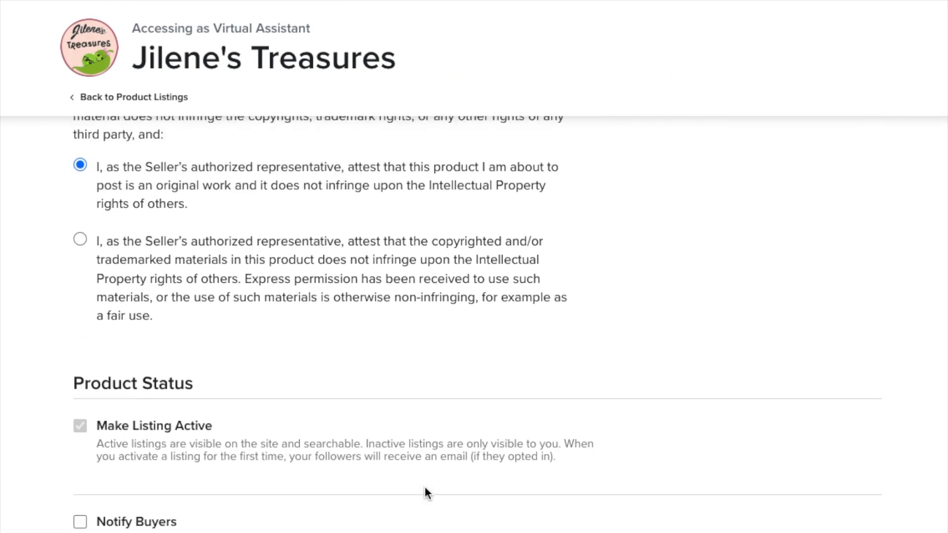
pyautogui.scroll(10, 168, 346)
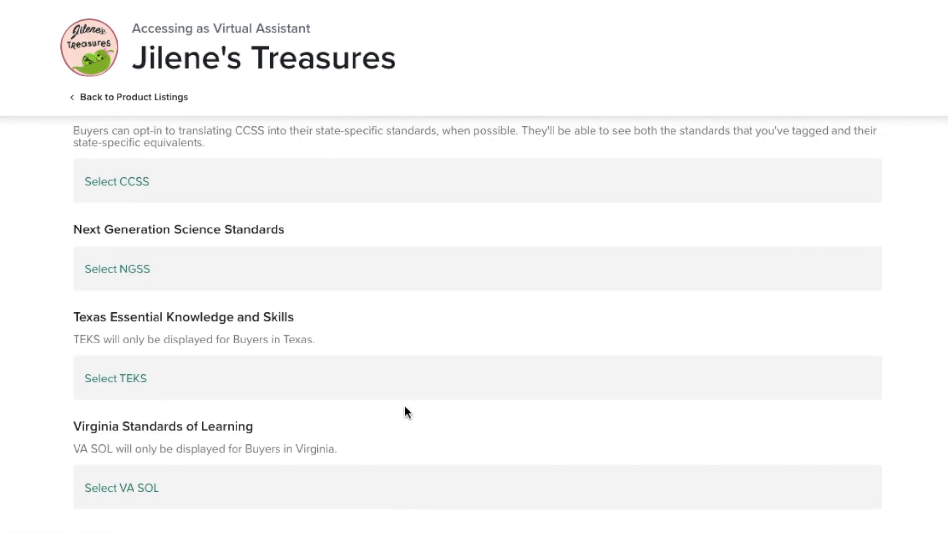
pyautogui.scroll(5, 329, 404)
pyautogui.scroll(5, 329, 402)
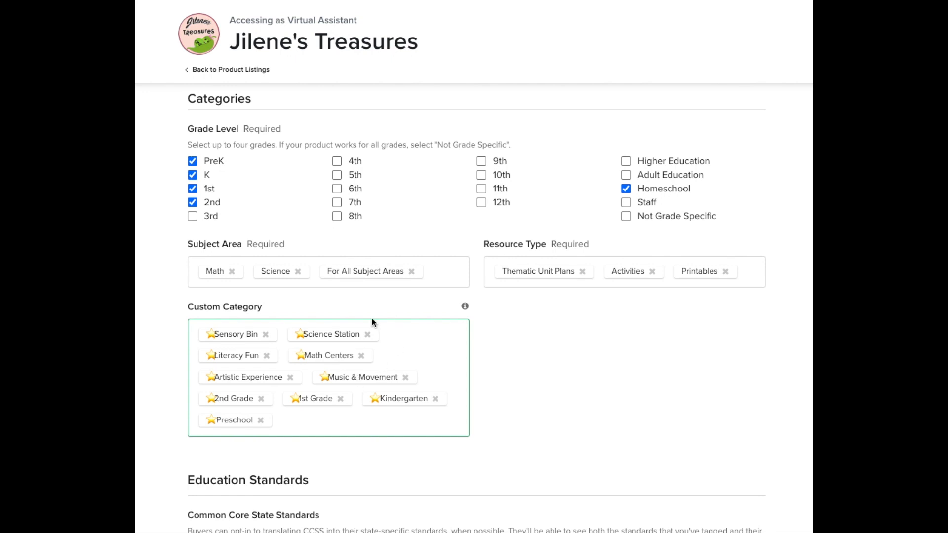
# Cancel editing the FREE Rainy Weather product and return to the product listings
pyautogui.scroll(-5, 301, 432)
pyautogui.scroll(-18, 302, 433)
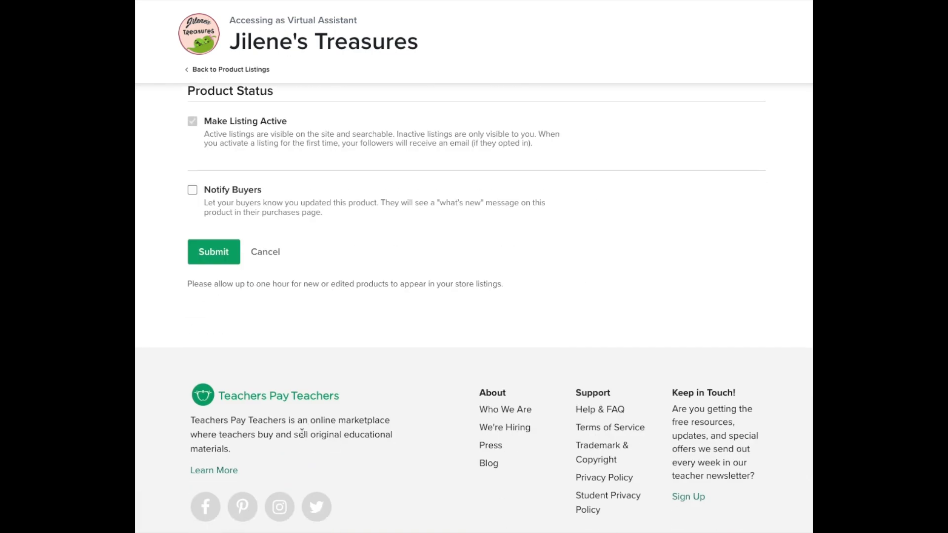
pyautogui.click(274, 254)
pyautogui.press('Return')
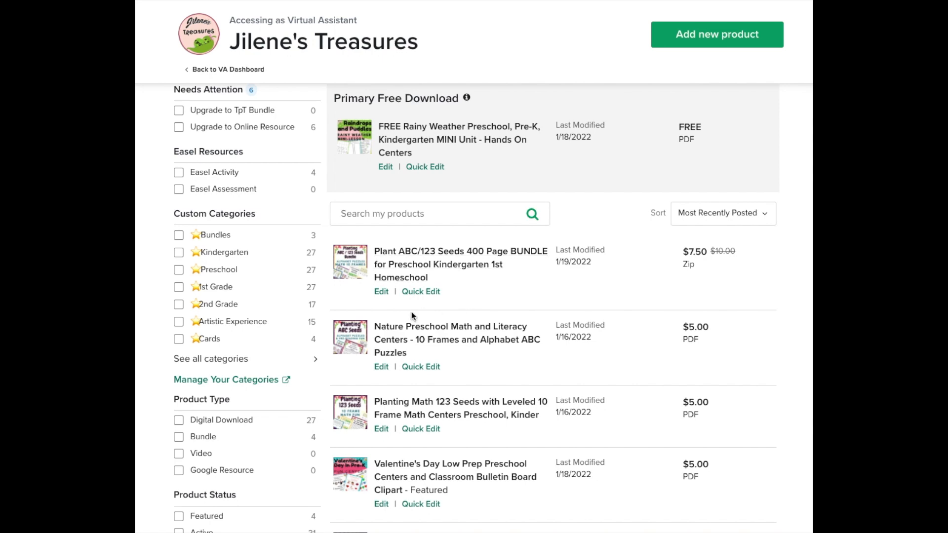
# Open Quick Edit for the Plant ABC/123 Seeds bundle and examine its status, grade level, custom category and listing options
pyautogui.click(420, 292)
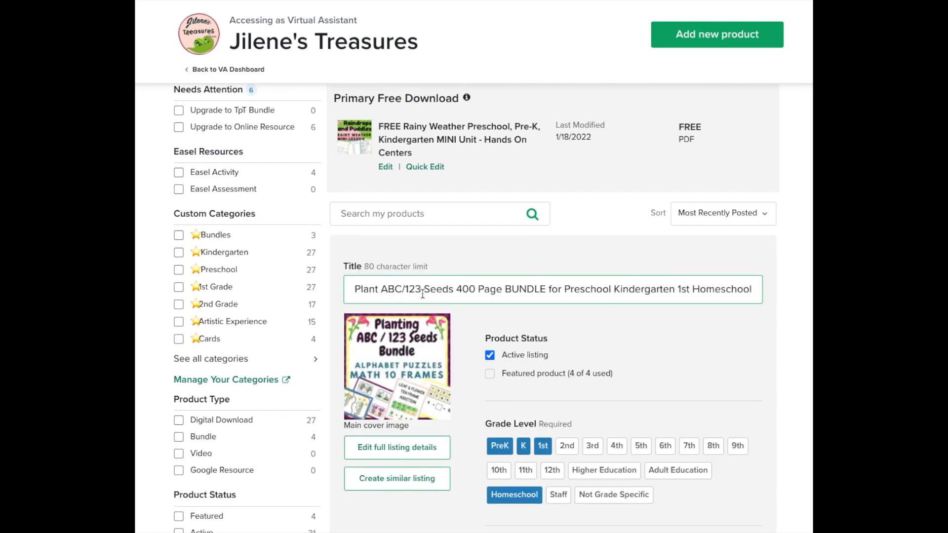
pyautogui.scroll(-9, 600, 344)
pyautogui.scroll(5, 600, 344)
pyautogui.scroll(1, 603, 349)
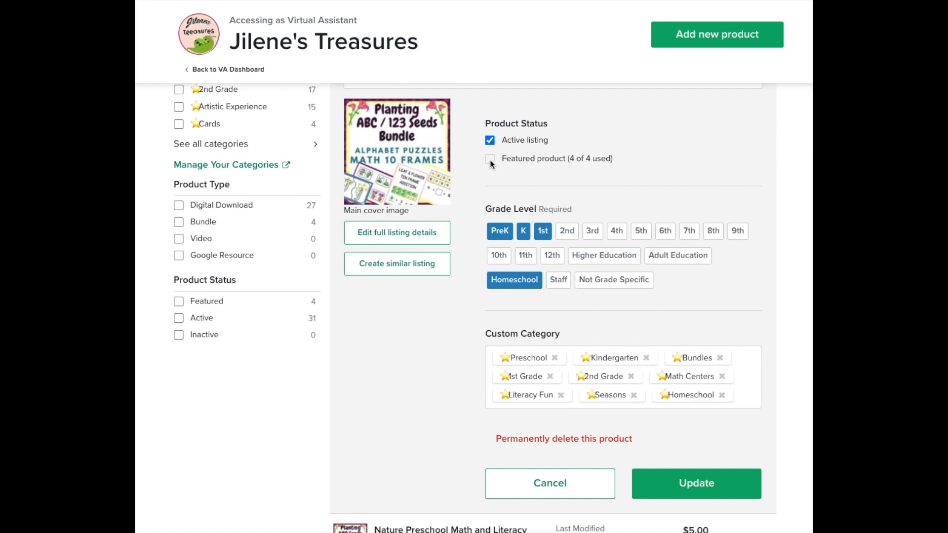
pyautogui.scroll(-1, 475, 322)
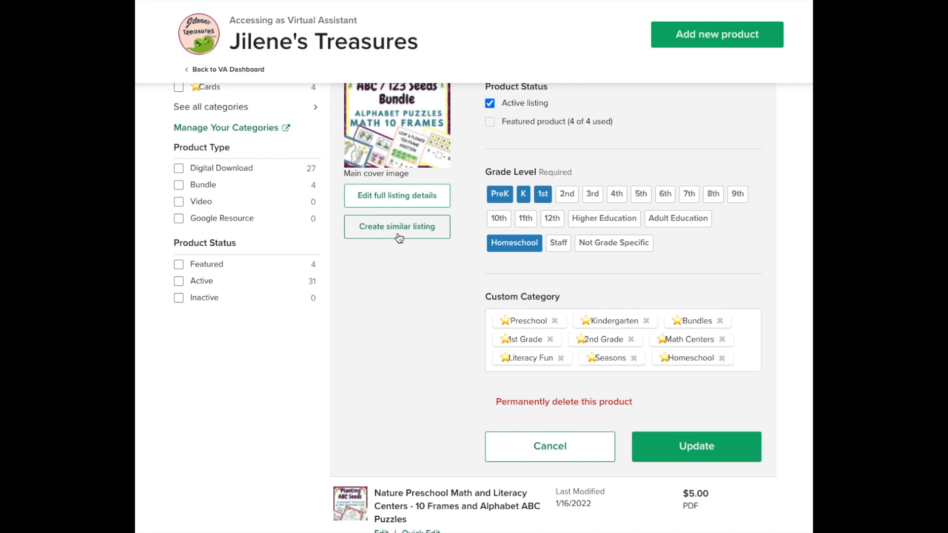
pyautogui.scroll(2, 400, 237)
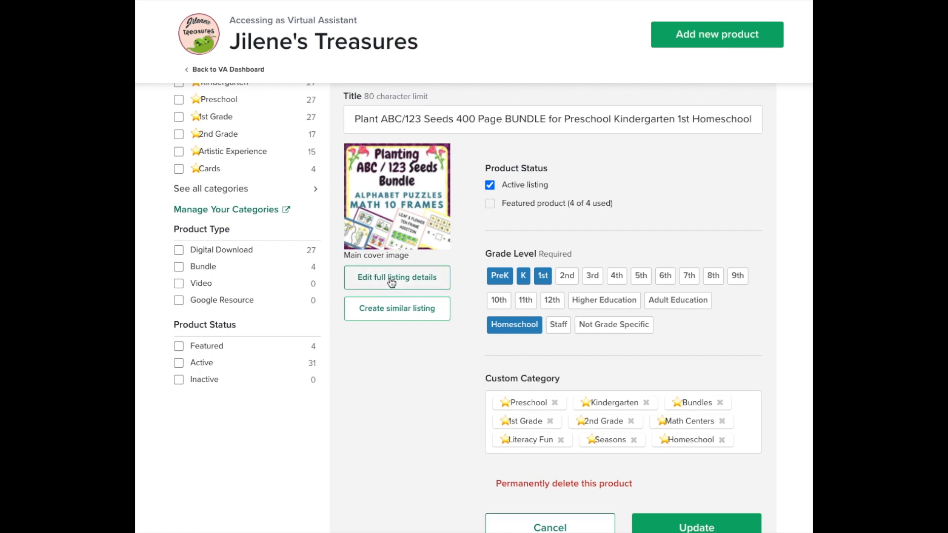
# Open the full listing details of the Plant ABC/123 Seeds bundle and examine its title, included resources, previews and price fields
pyautogui.click(391, 277)
pyautogui.scroll(-10, 391, 282)
pyautogui.scroll(3, 392, 282)
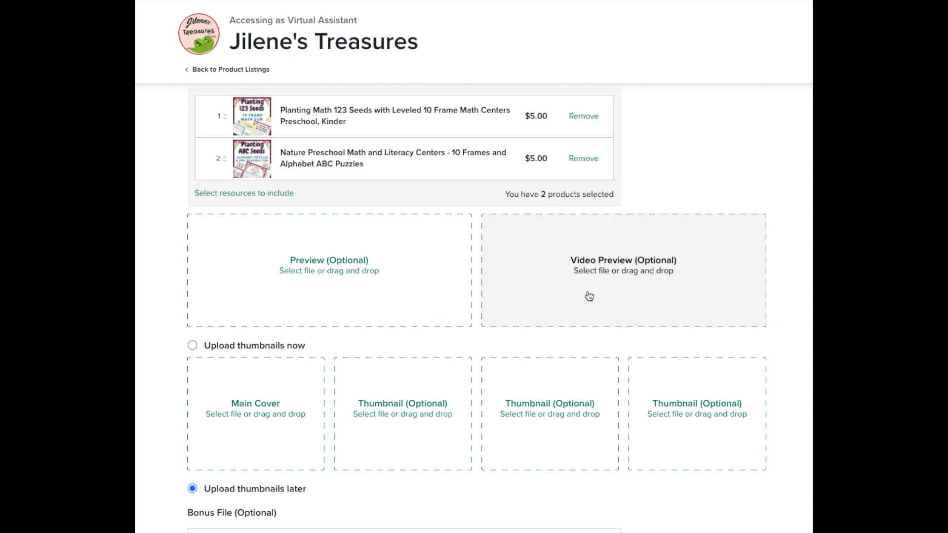
pyautogui.scroll(15, 532, 297)
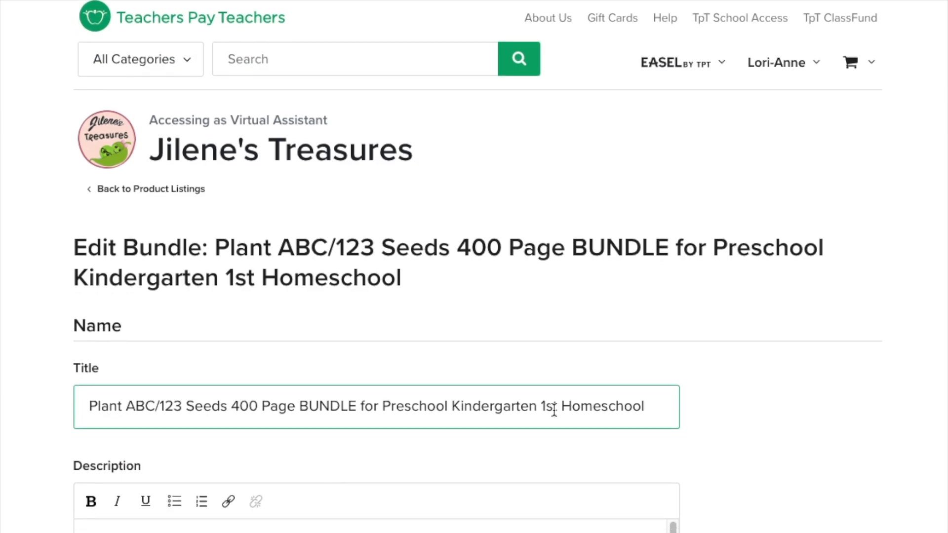
pyautogui.scroll(-10, 554, 410)
pyautogui.scroll(-15, 726, 442)
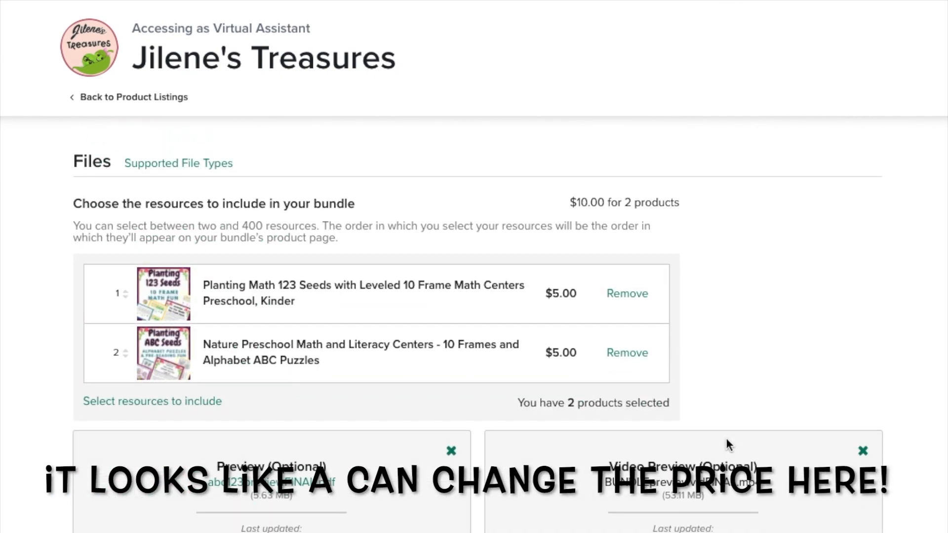
pyautogui.scroll(-5, 728, 445)
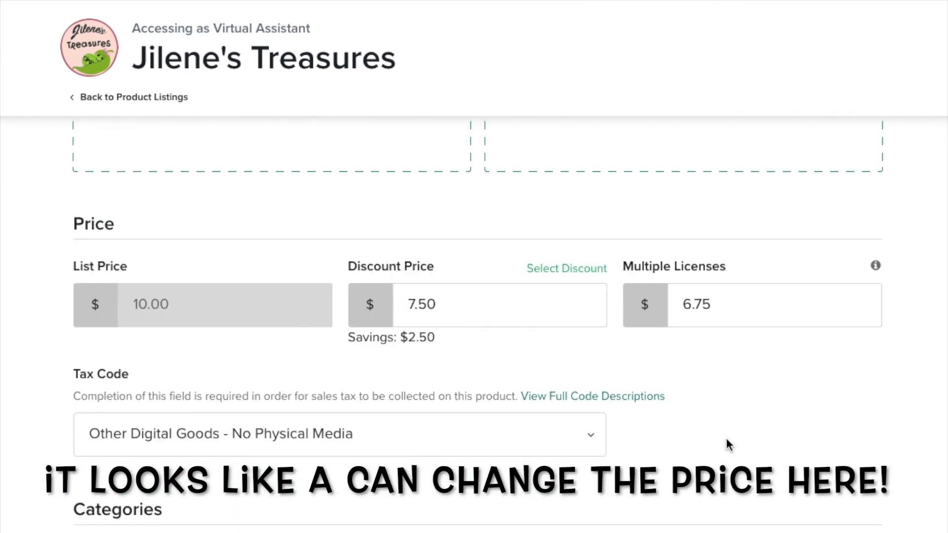
# Choose to upload thumbnails now and examine the bundle's thumbnails, bonus file, details and copyright sections
pyautogui.scroll(6, 726, 444)
pyautogui.click(80, 214)
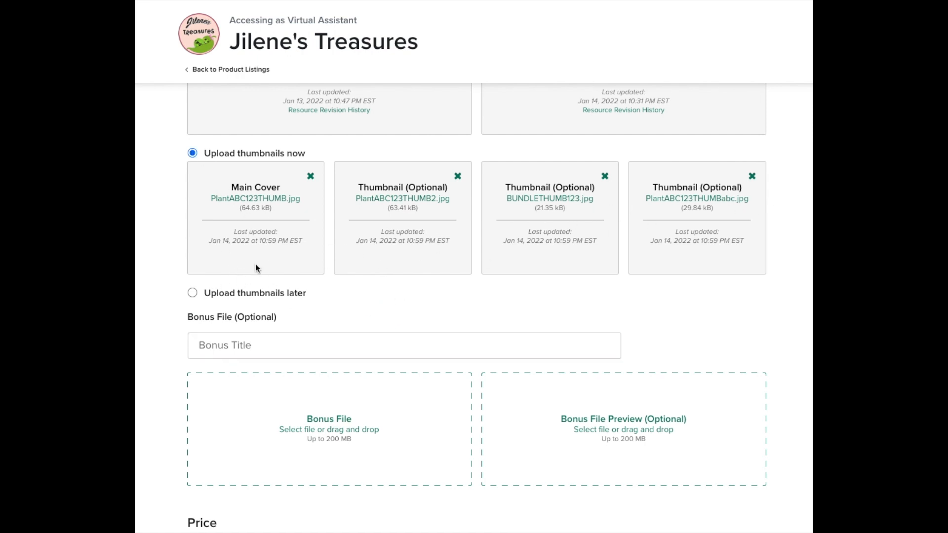
pyautogui.scroll(-2, 387, 346)
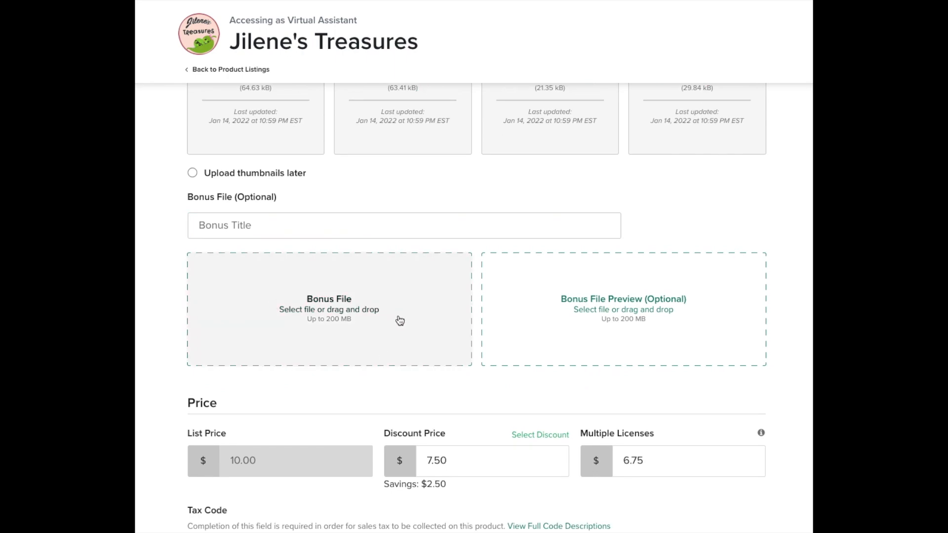
pyautogui.scroll(-6, 317, 368)
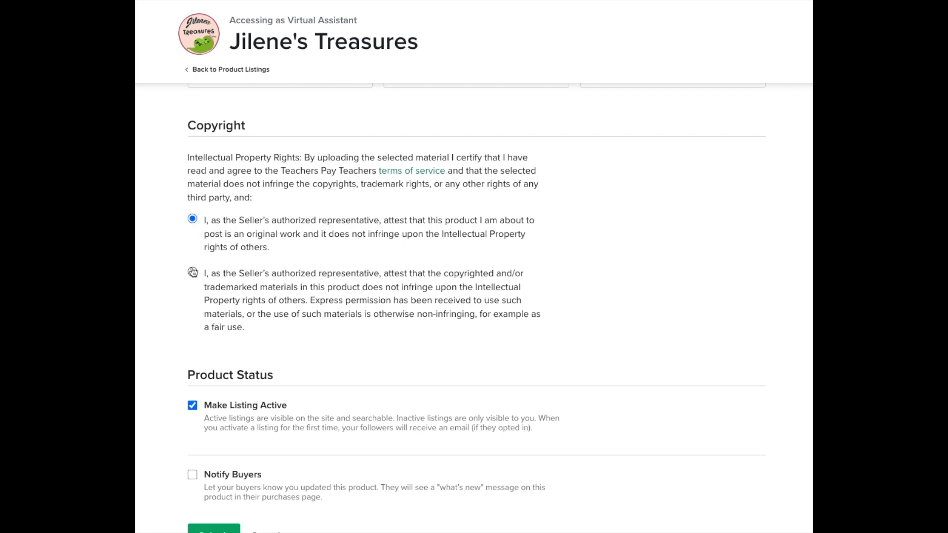
pyautogui.scroll(2, 309, 316)
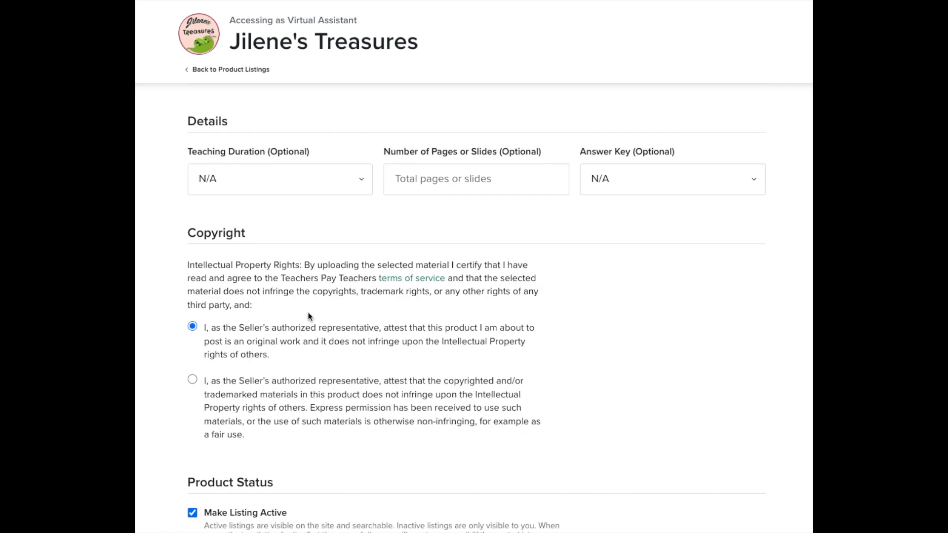
# Cancel editing the Plant ABC/123 Seeds bundle and discard all changes
pyautogui.scroll(-8, 265, 398)
pyautogui.click(269, 293)
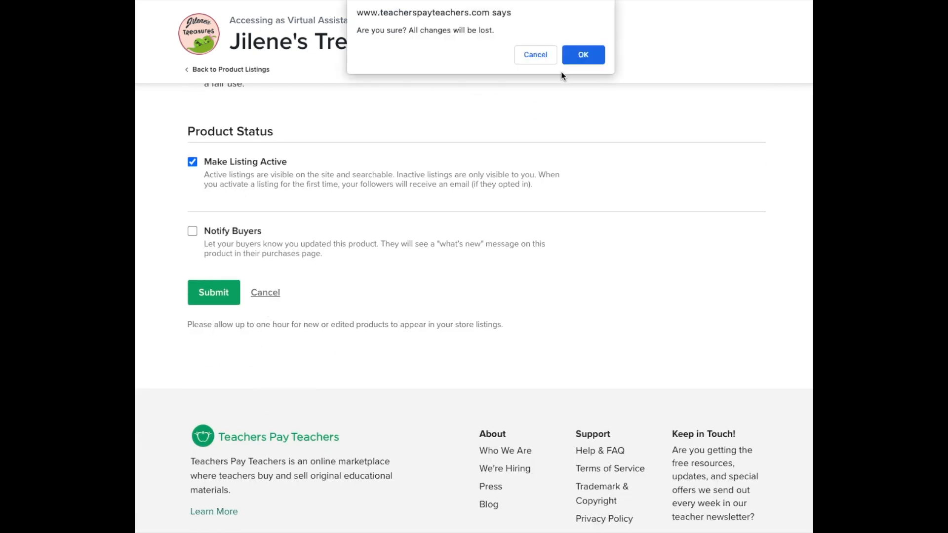
pyautogui.click(588, 47)
# Look over the store's product listings and go back to the VA Dashboard
pyautogui.scroll(-1, 365, 250)
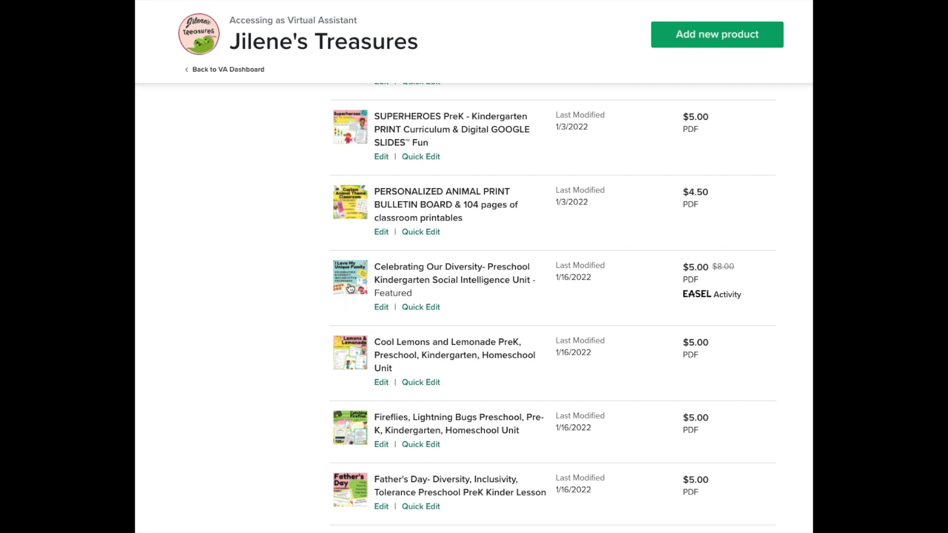
pyautogui.scroll(15, 401, 333)
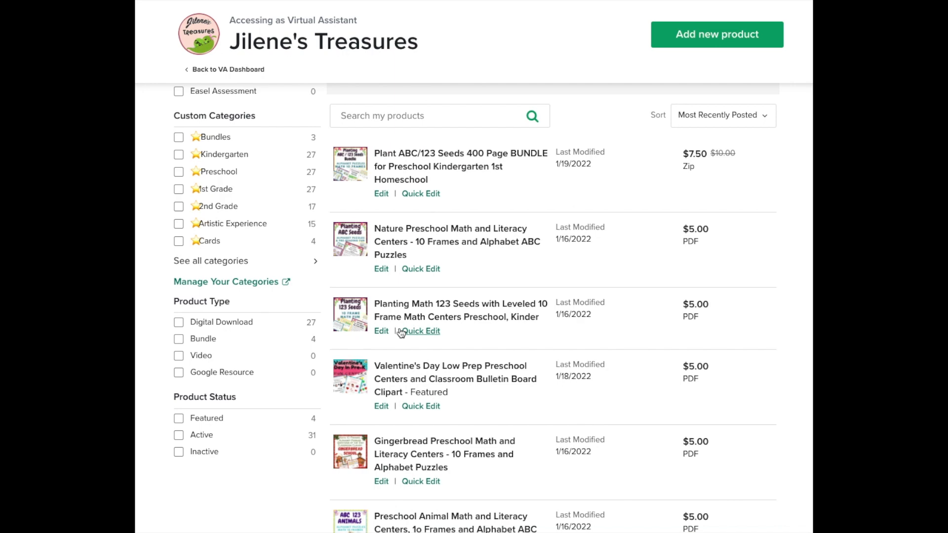
pyautogui.scroll(-6, 401, 332)
pyautogui.scroll(10, 634, 121)
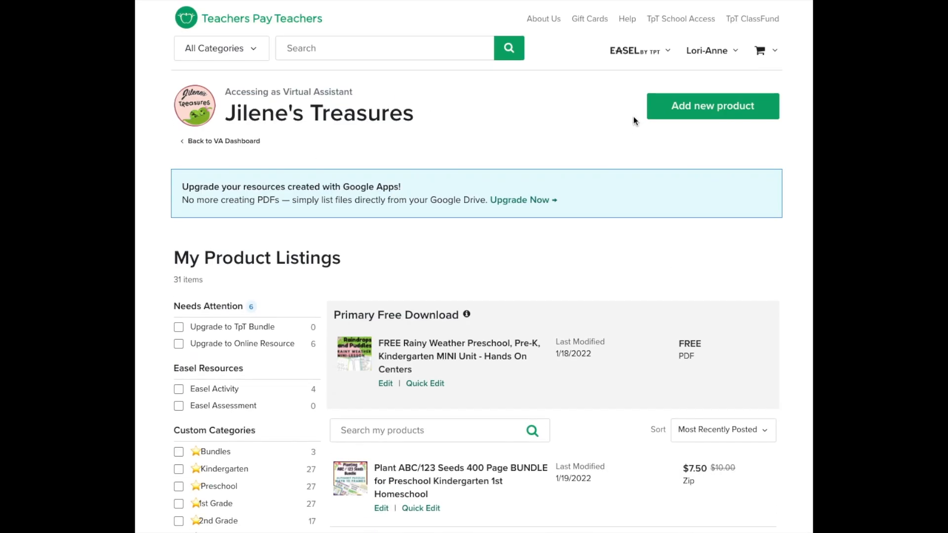
pyautogui.click(240, 142)
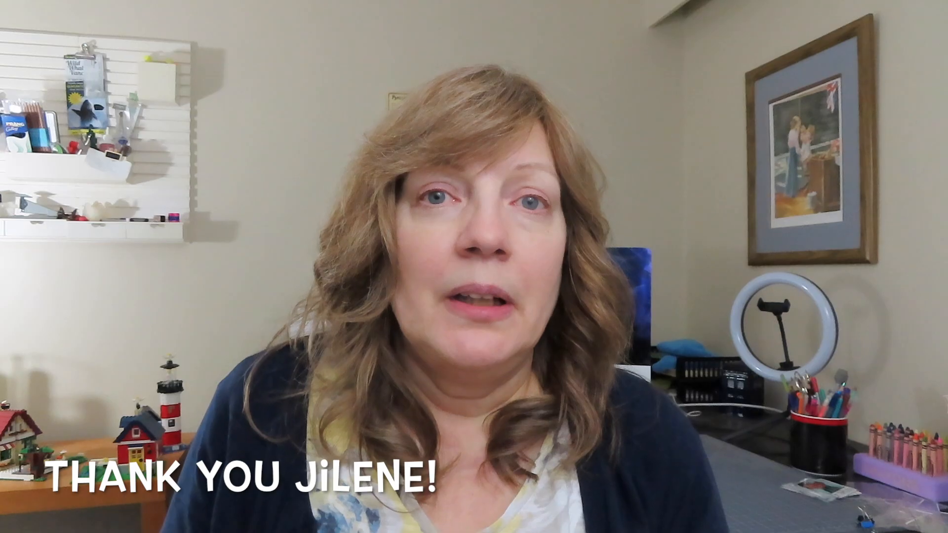